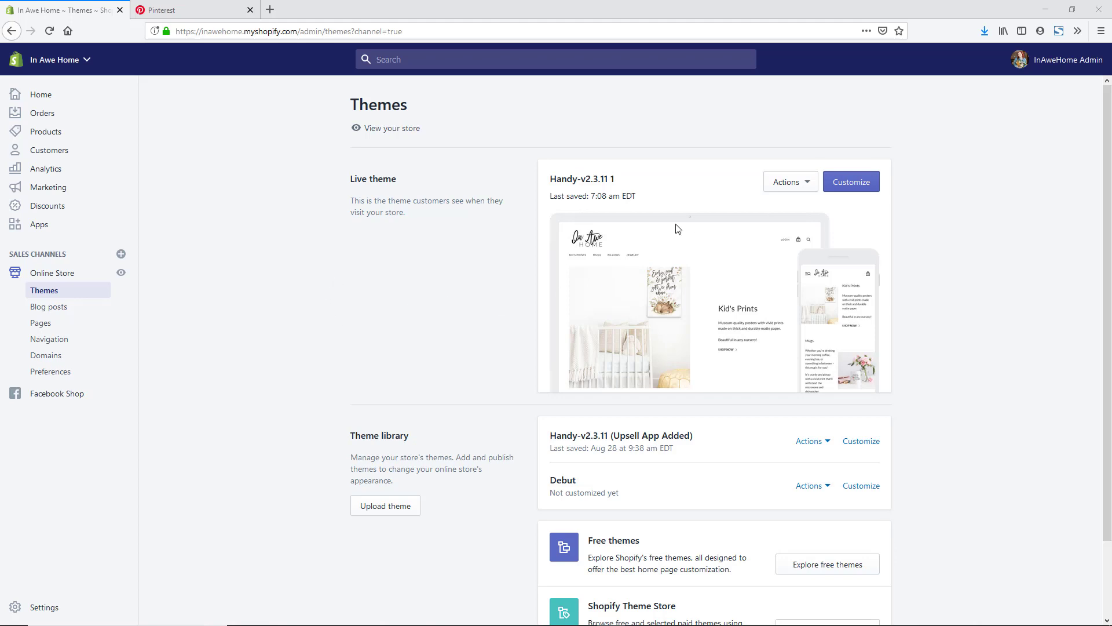
In Pinterest Ads, go to Ads > Conversions and open the In Awe Home Tag instructions
{"action": "left_click", "coordinate": [175, 12]}
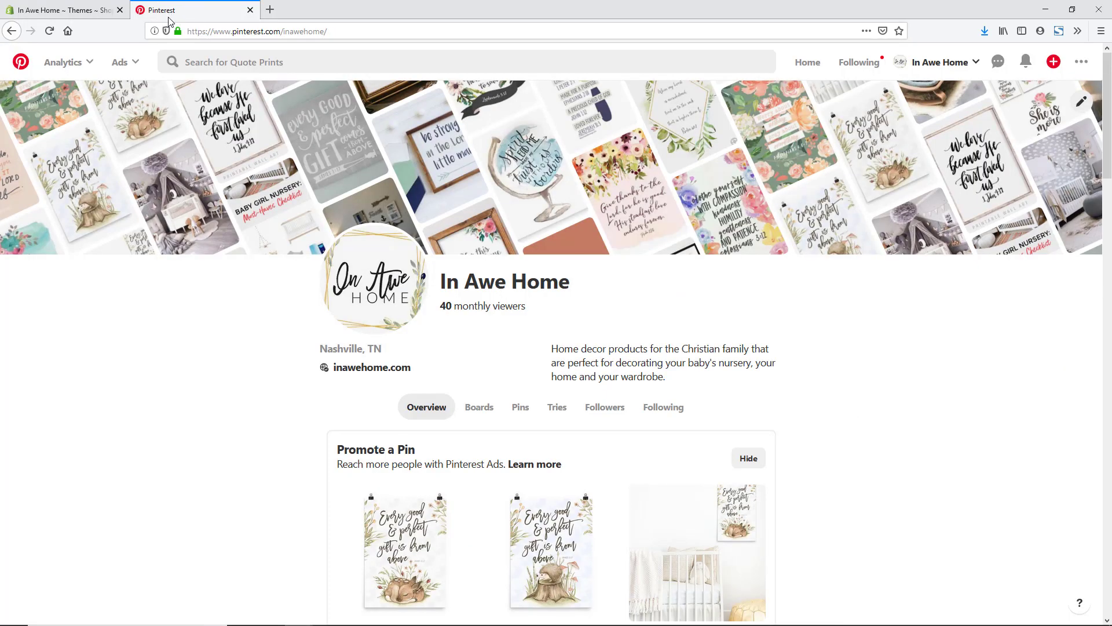
{"action": "left_click", "coordinate": [126, 65]}
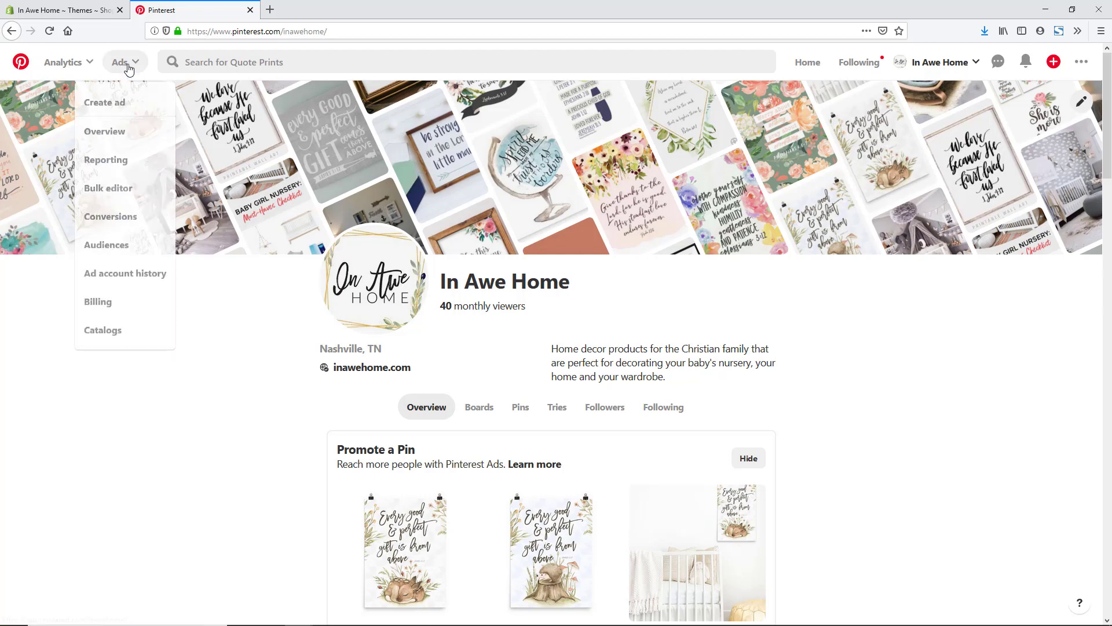
{"action": "left_click", "coordinate": [134, 215]}
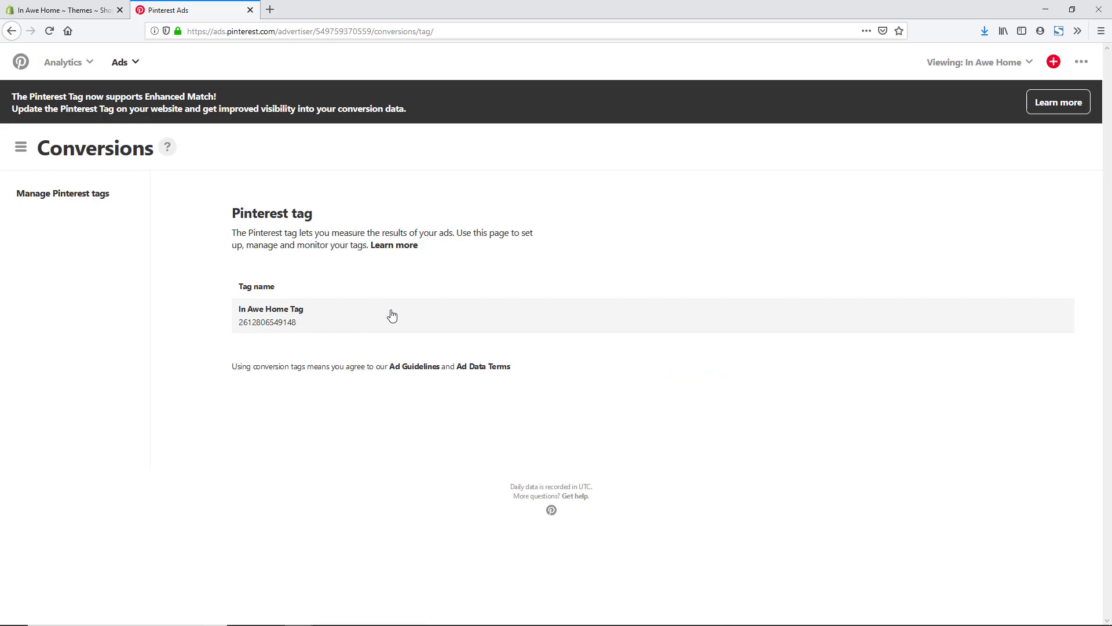
{"action": "left_click", "coordinate": [298, 315]}
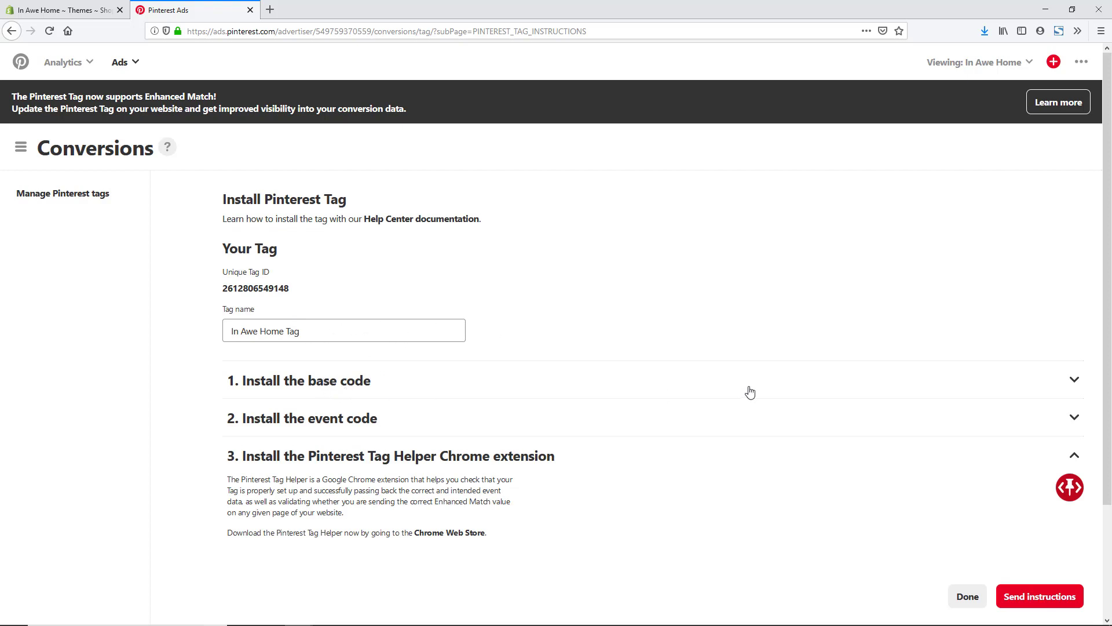
Expand 'Install the base code' and select the entire Pinterest tag base code
{"action": "left_click", "coordinate": [1074, 381]}
{"action": "scroll", "coordinate": [989, 286], "scroll_direction": "down", "scroll_amount": 5}
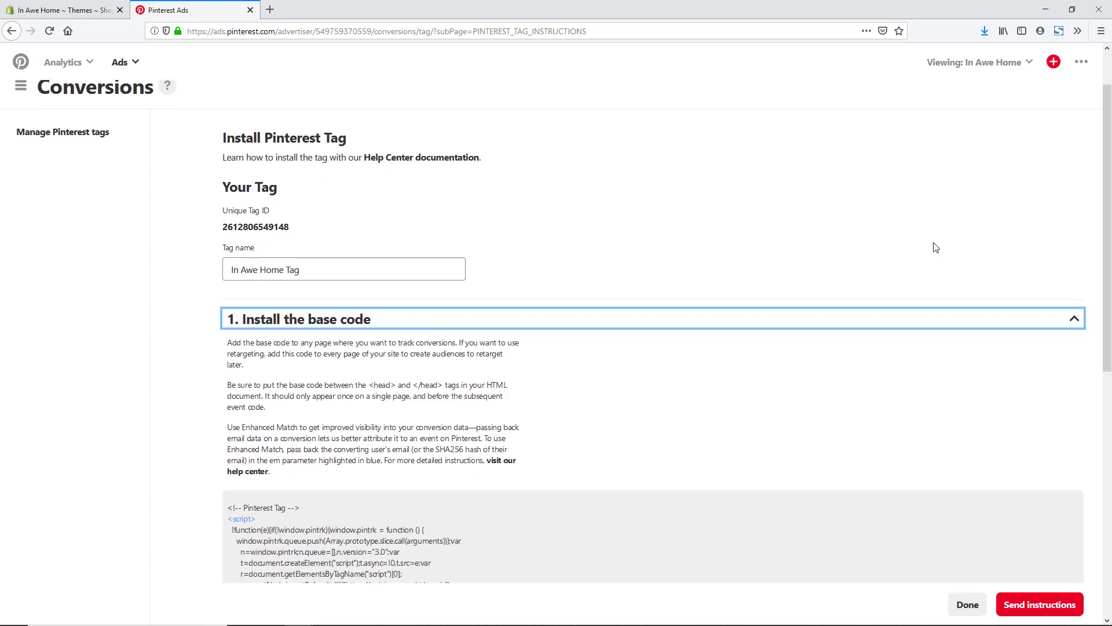
{"action": "scroll", "coordinate": [901, 221], "scroll_direction": "down", "scroll_amount": 4}
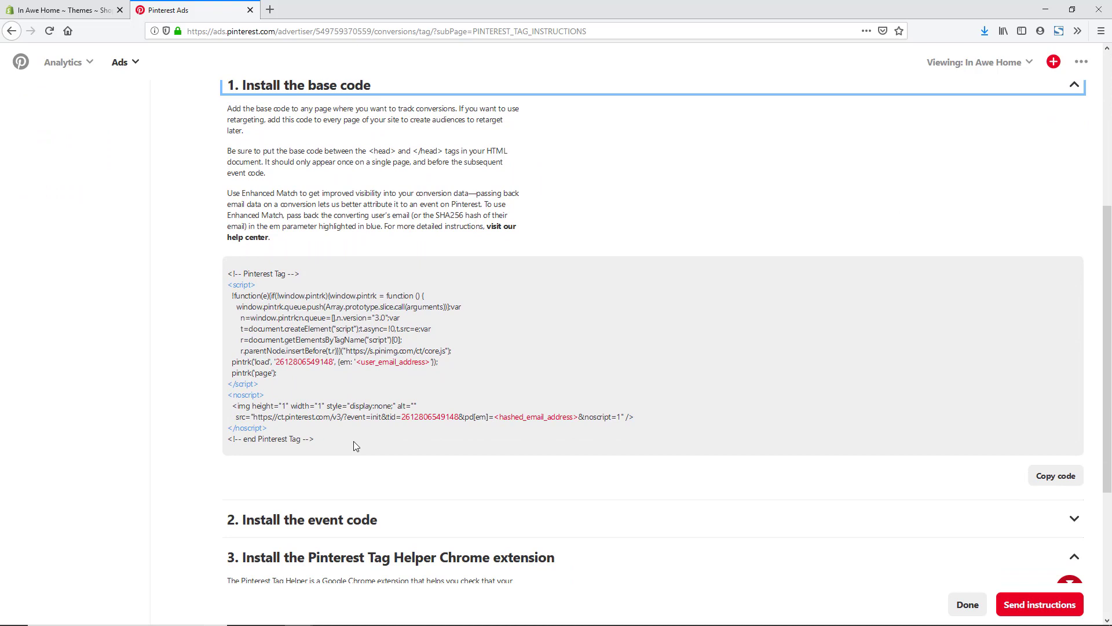
{"action": "left_click_drag", "start_coordinate": [360, 442], "coordinate": [227, 272]}
{"action": "key", "text": "ctrl+c"}
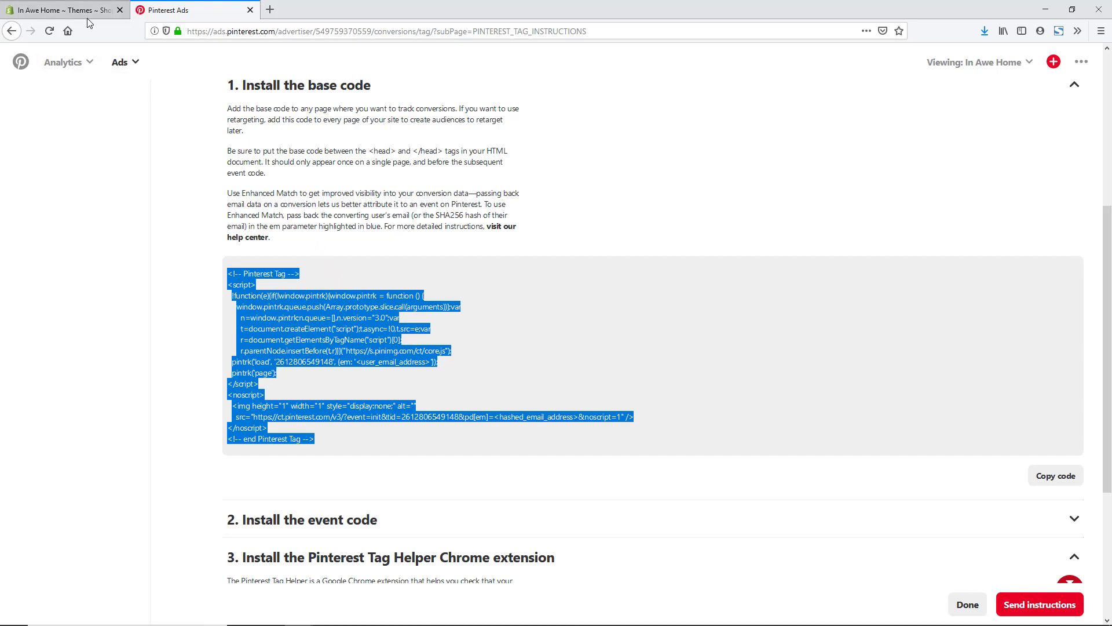
Back in Shopify Themes, open the code editor for the live theme via Actions > Edit code
{"action": "left_click", "coordinate": [59, 12]}
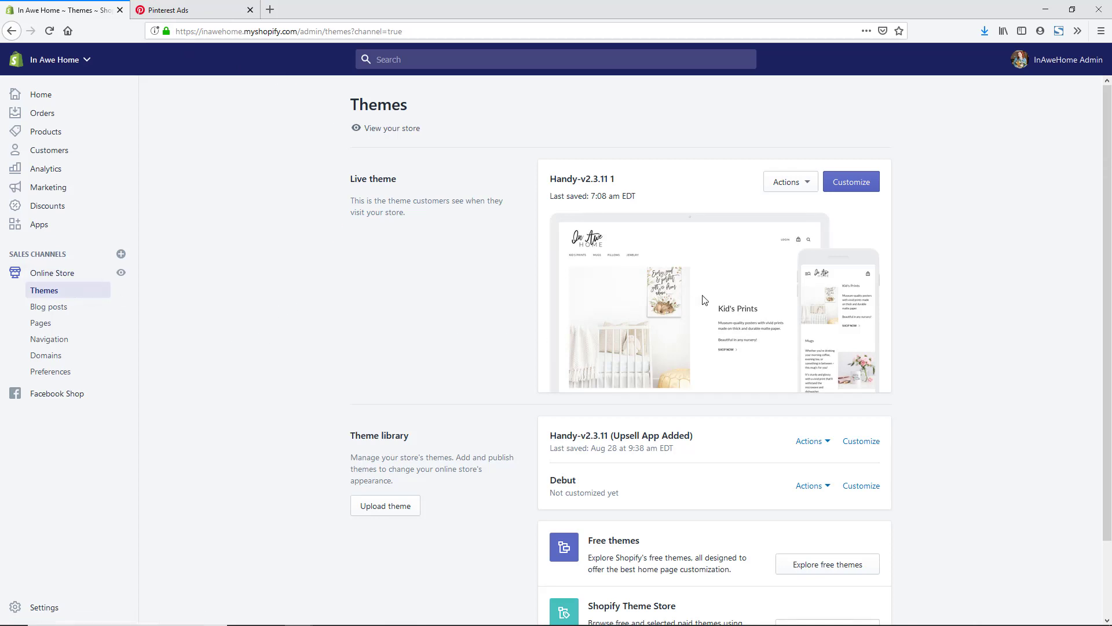
{"action": "left_click", "coordinate": [800, 188]}
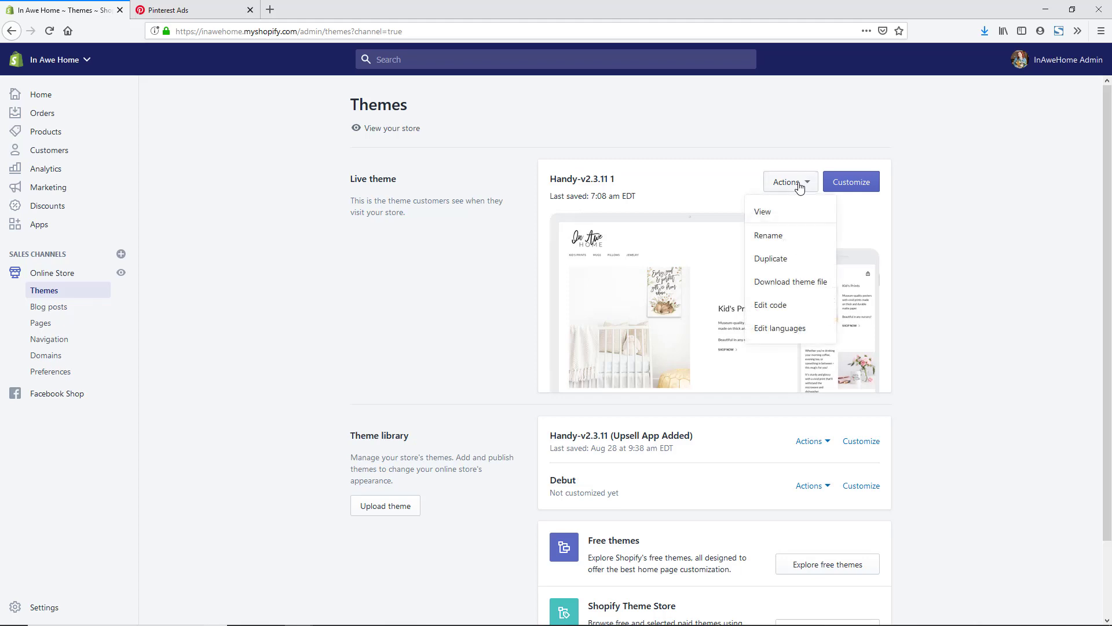
{"action": "left_click", "coordinate": [788, 310]}
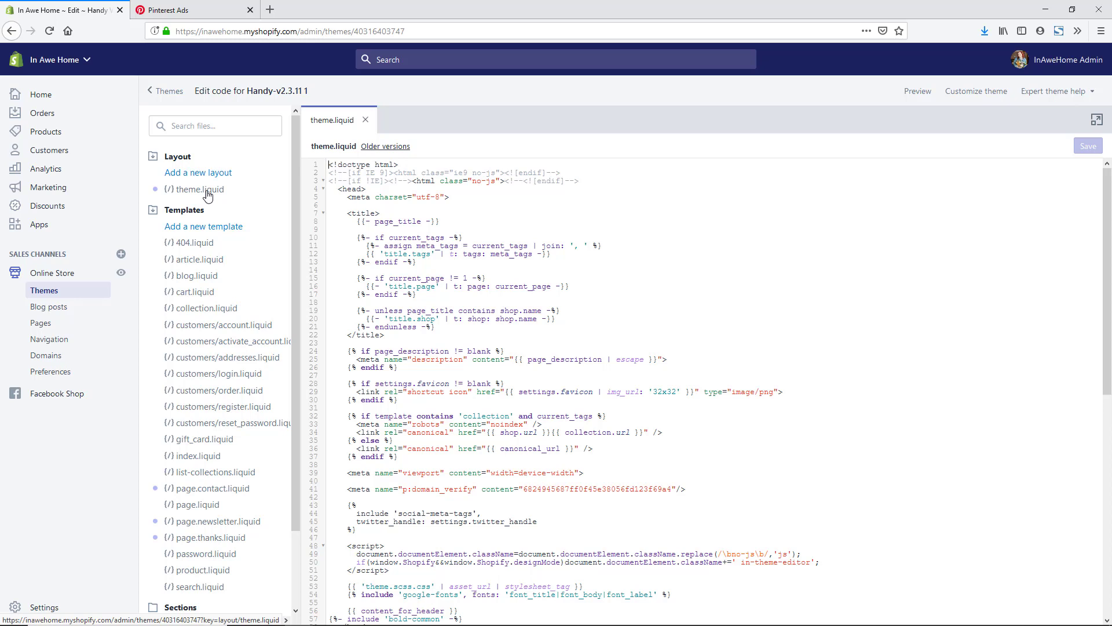
Paste the Pinterest base code on a new line after line 41 of theme.liquid and save
{"action": "left_click_drag", "start_coordinate": [377, 190], "coordinate": [338, 191]}
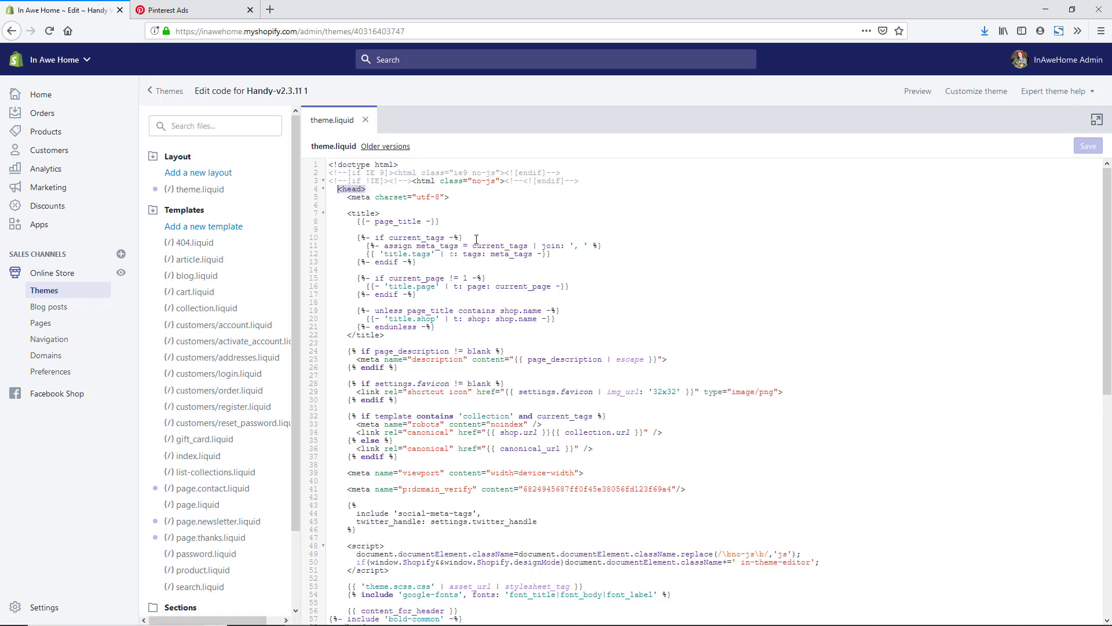
{"action": "scroll", "coordinate": [478, 238], "scroll_direction": "down", "scroll_amount": 4}
{"action": "scroll", "coordinate": [475, 239], "scroll_direction": "down", "scroll_amount": 2}
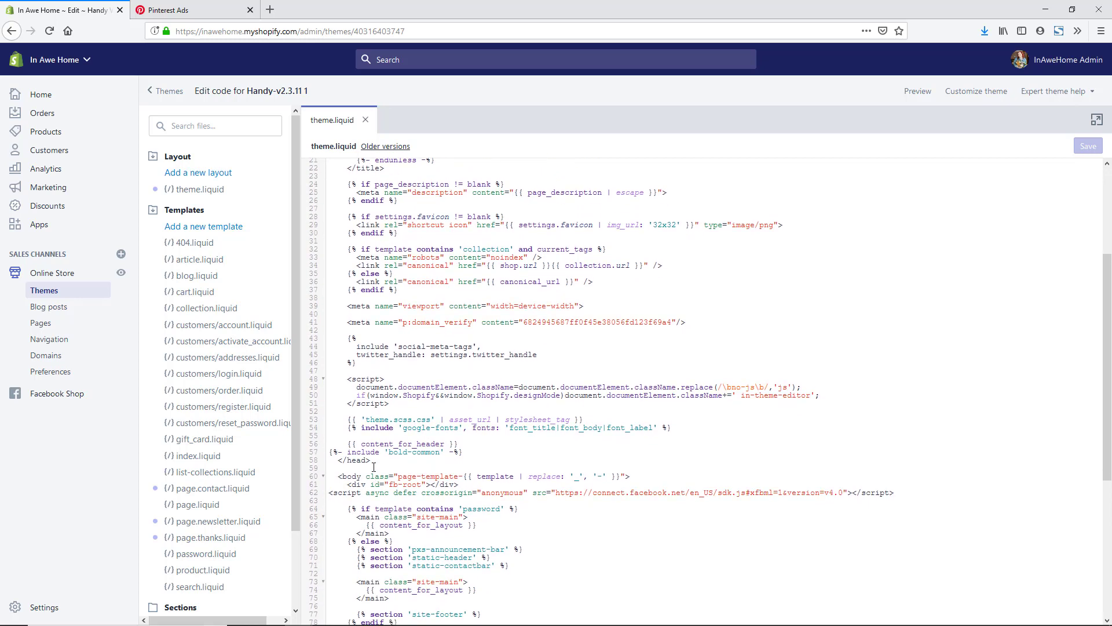
{"action": "left_click_drag", "start_coordinate": [372, 460], "coordinate": [339, 460]}
{"action": "left_click", "coordinate": [693, 322]}
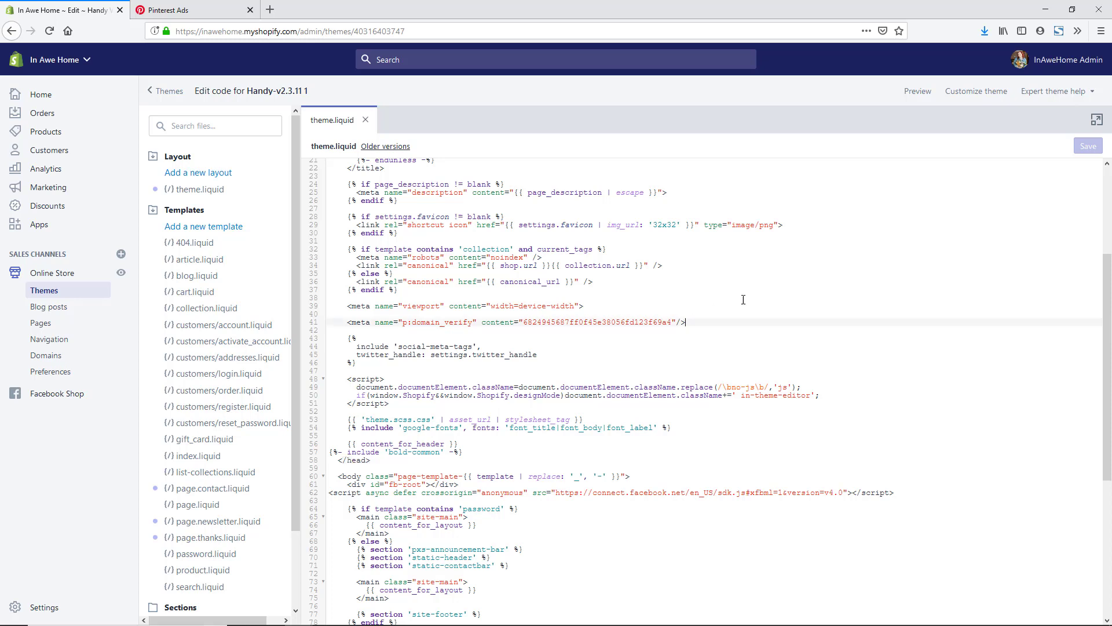
{"action": "key", "text": "Return"}
{"action": "key", "text": "ctrl+v"}
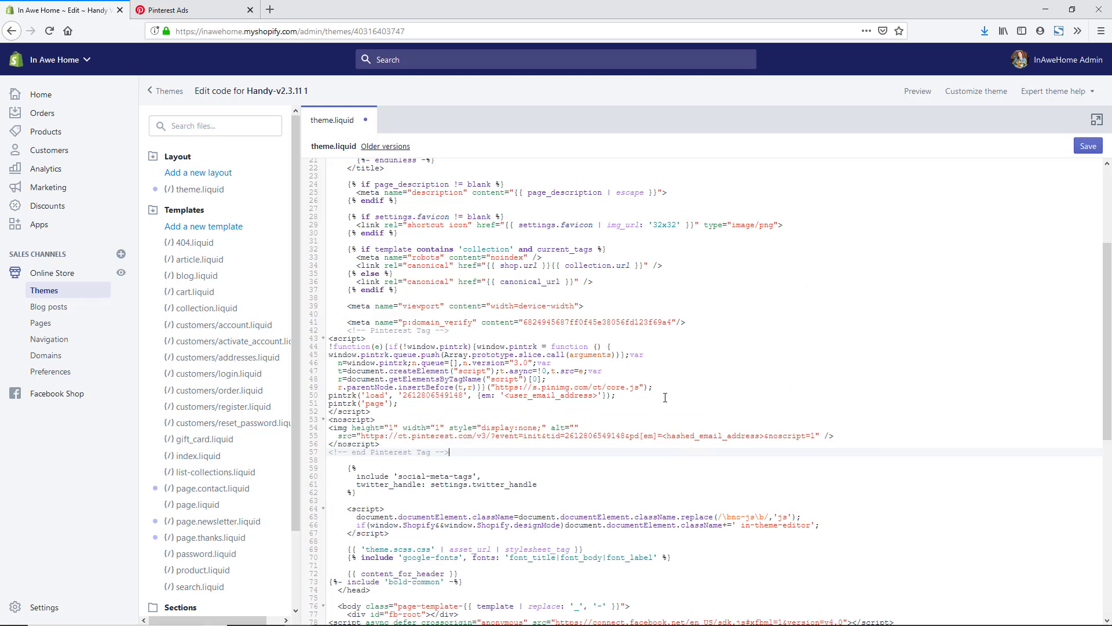
{"action": "left_click", "coordinate": [1085, 151]}
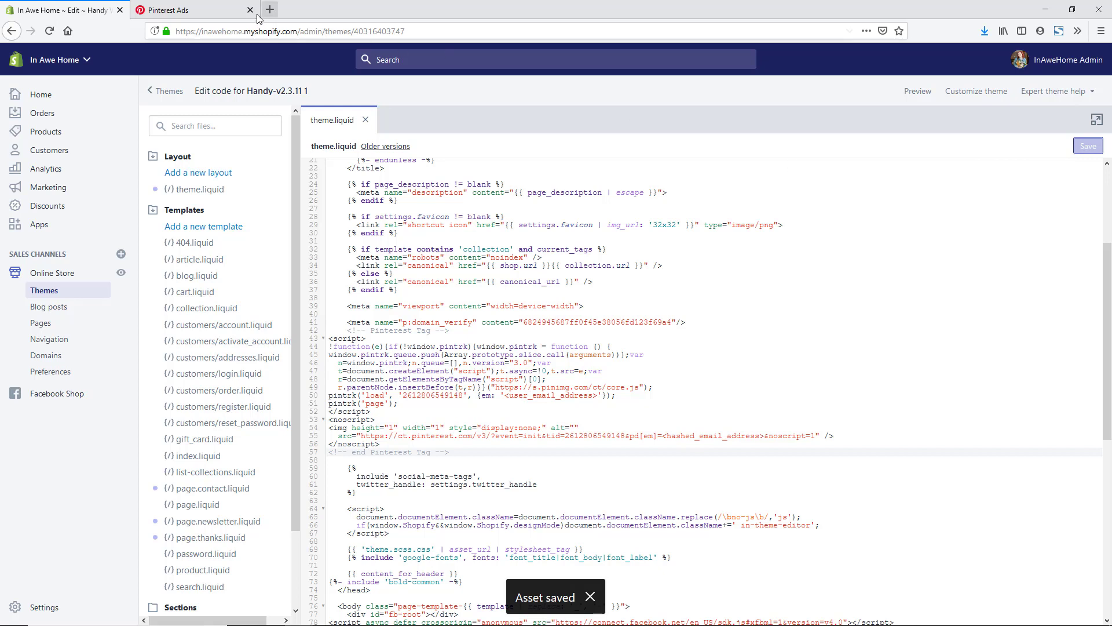
Return to the Pinterest tag instructions and clear the base code selection
{"action": "left_click", "coordinate": [199, 13]}
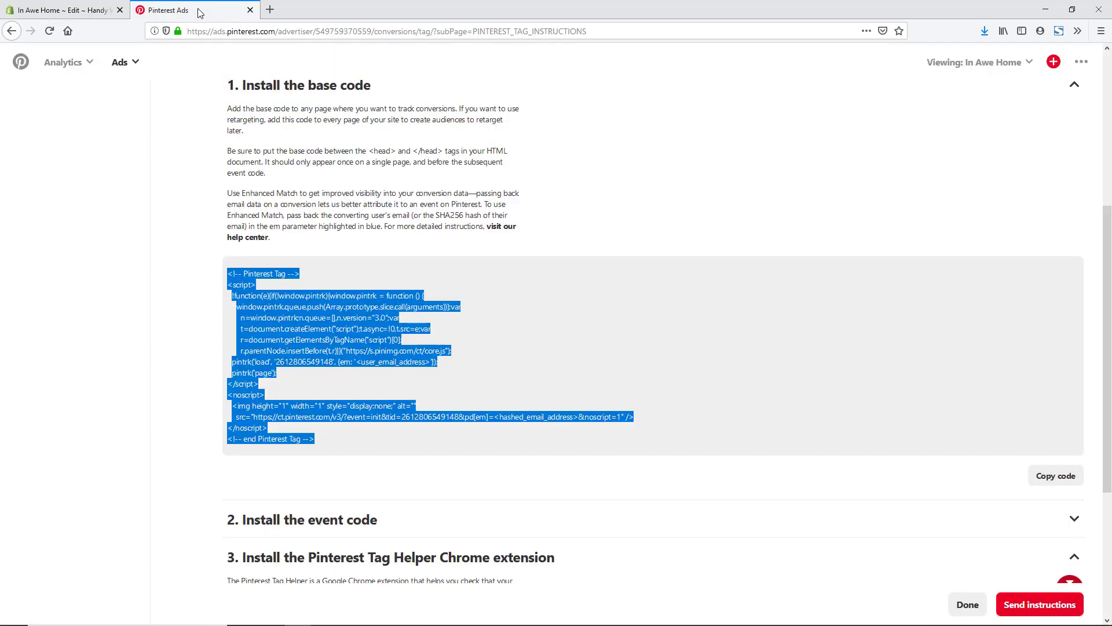
{"action": "scroll", "coordinate": [649, 349], "scroll_direction": "down", "scroll_amount": 2}
{"action": "left_click", "coordinate": [656, 363]}
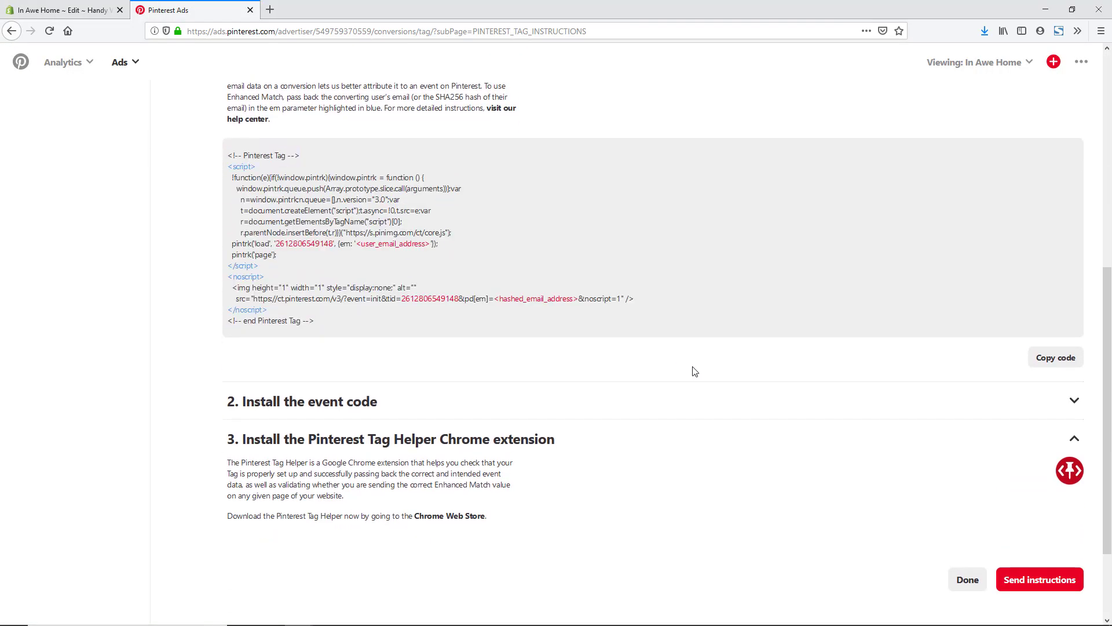
{"action": "scroll", "coordinate": [795, 372], "scroll_direction": "down", "scroll_amount": 1}
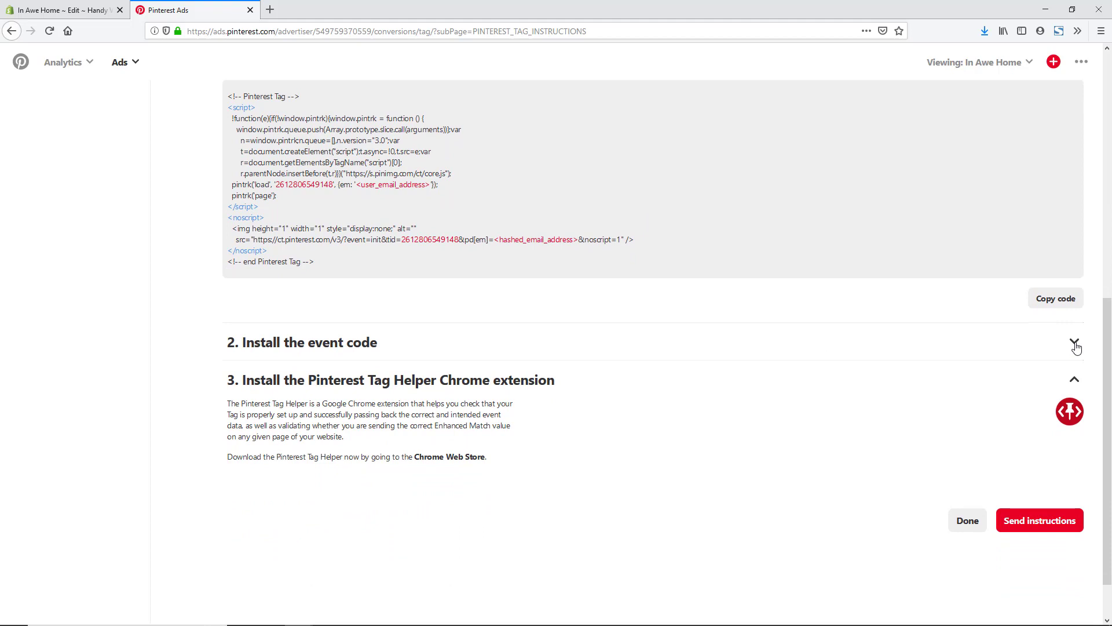
Expand '2. Install the event code', select the Checkout event snippet, and return to Shopify
{"action": "left_click", "coordinate": [1074, 343]}
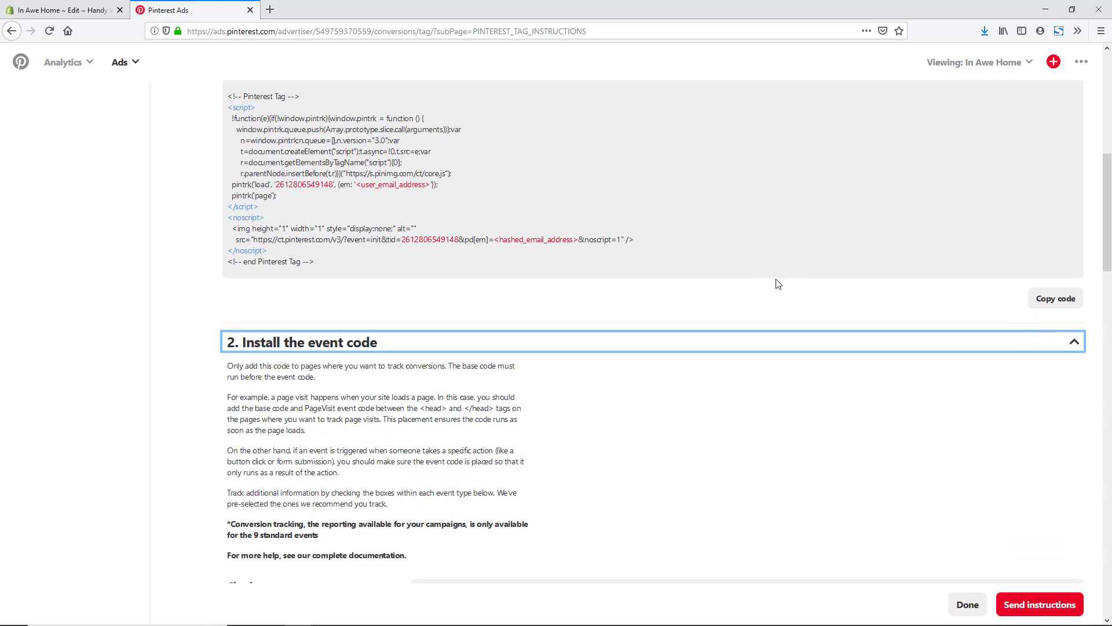
{"action": "scroll", "coordinate": [776, 283], "scroll_direction": "down", "scroll_amount": 3}
{"action": "scroll", "coordinate": [768, 284], "scroll_direction": "down", "scroll_amount": 1}
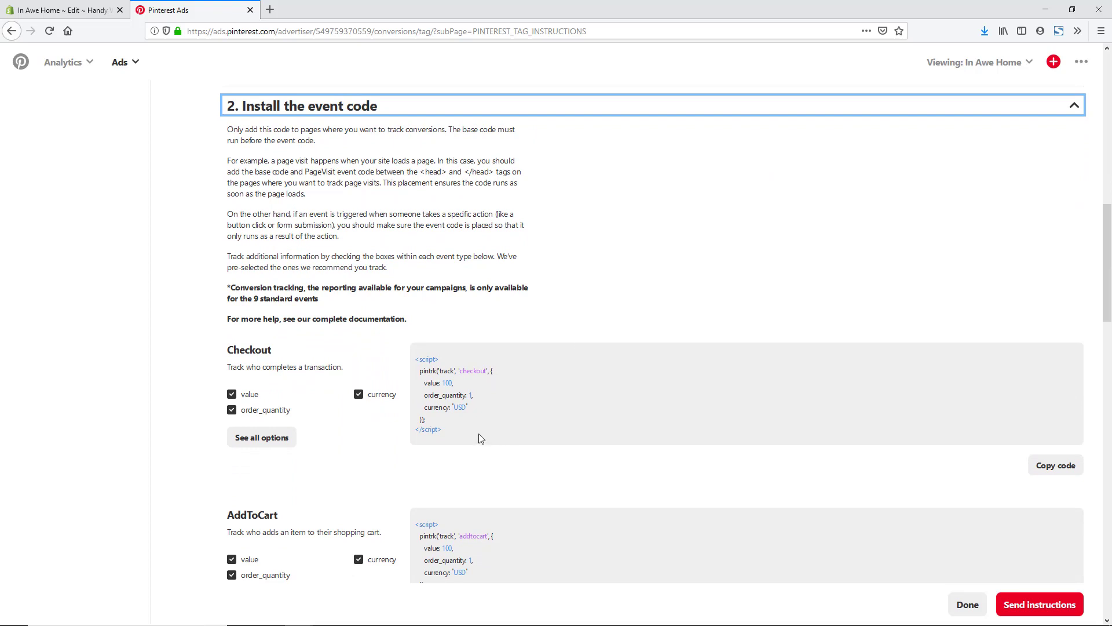
{"action": "left_click", "coordinate": [460, 435]}
{"action": "left_click_drag", "start_coordinate": [443, 420], "coordinate": [414, 356]}
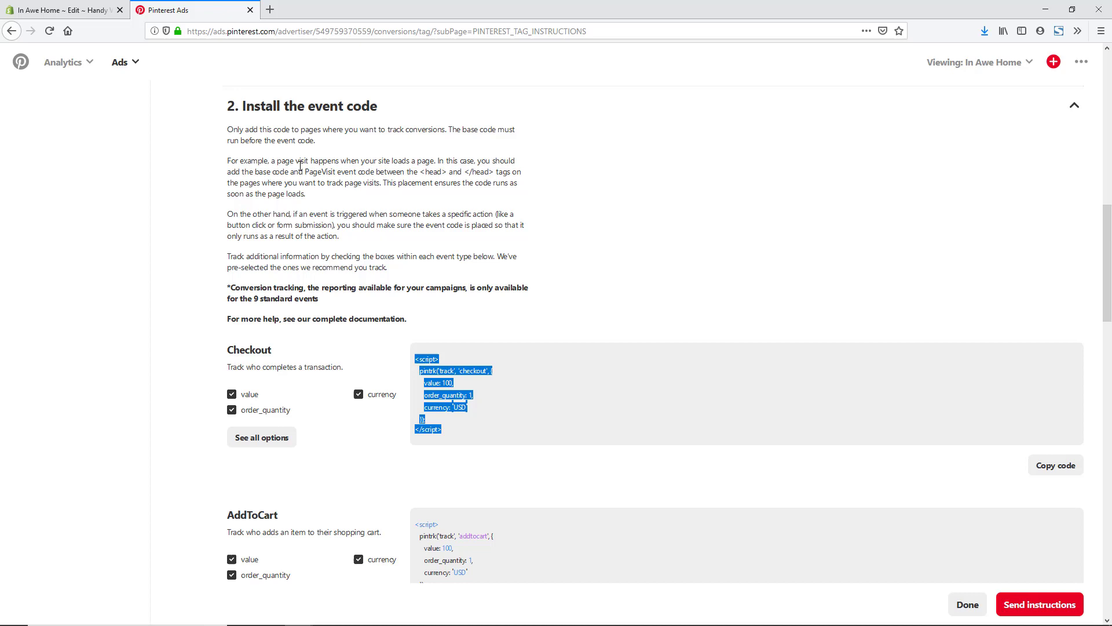
{"action": "left_click", "coordinate": [32, 11]}
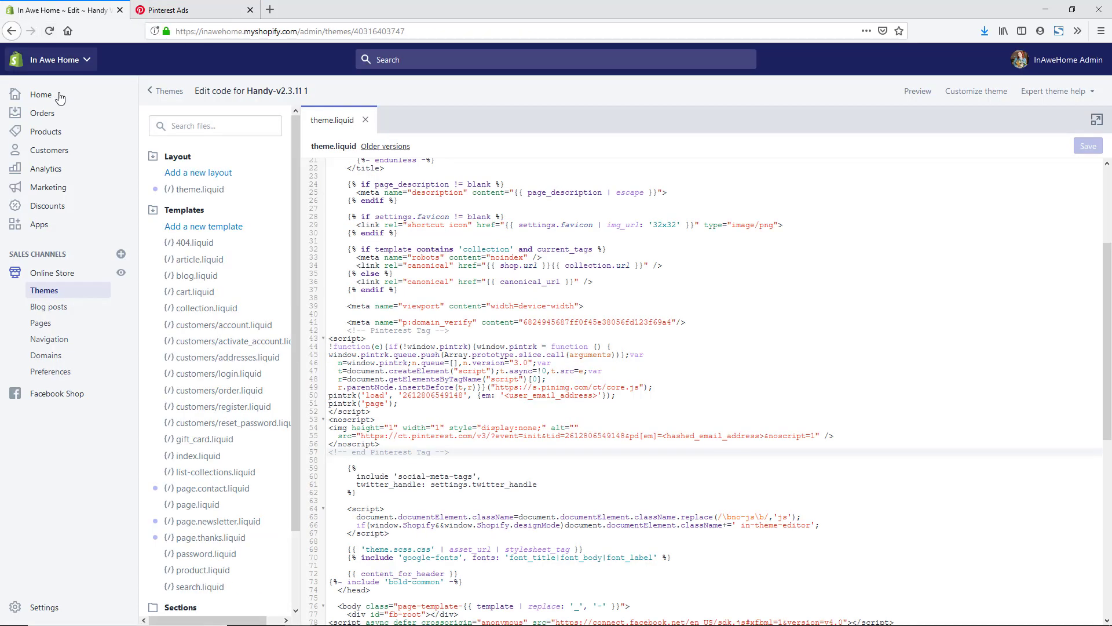
Paste the Pinterest checkout script into Settings > Checkout's Additional scripts field
{"action": "left_click", "coordinate": [54, 612]}
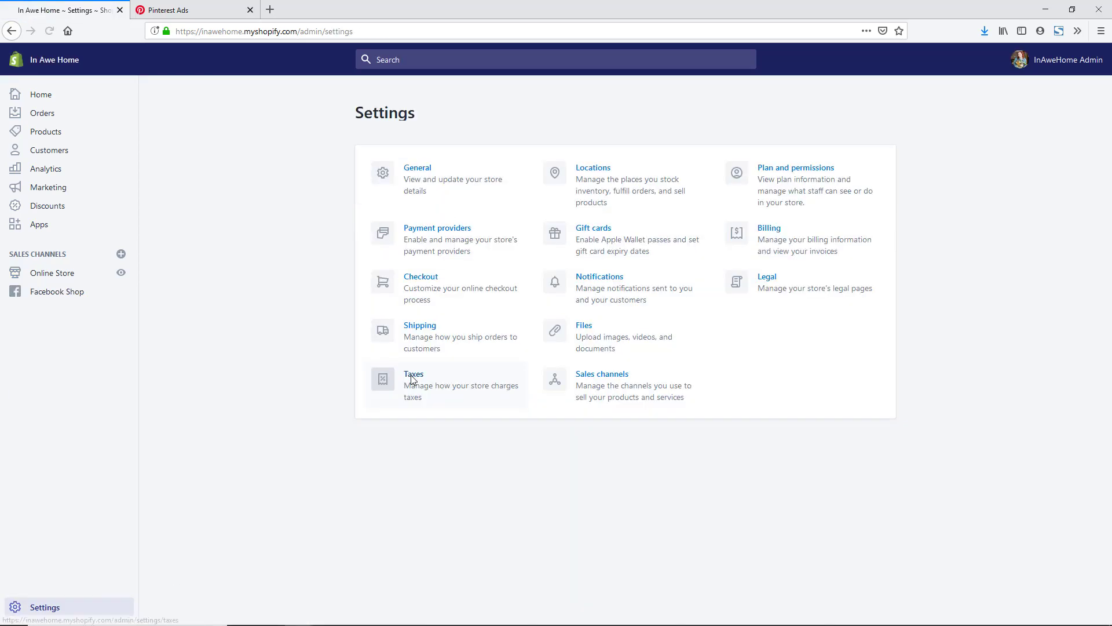
{"action": "left_click", "coordinate": [450, 284]}
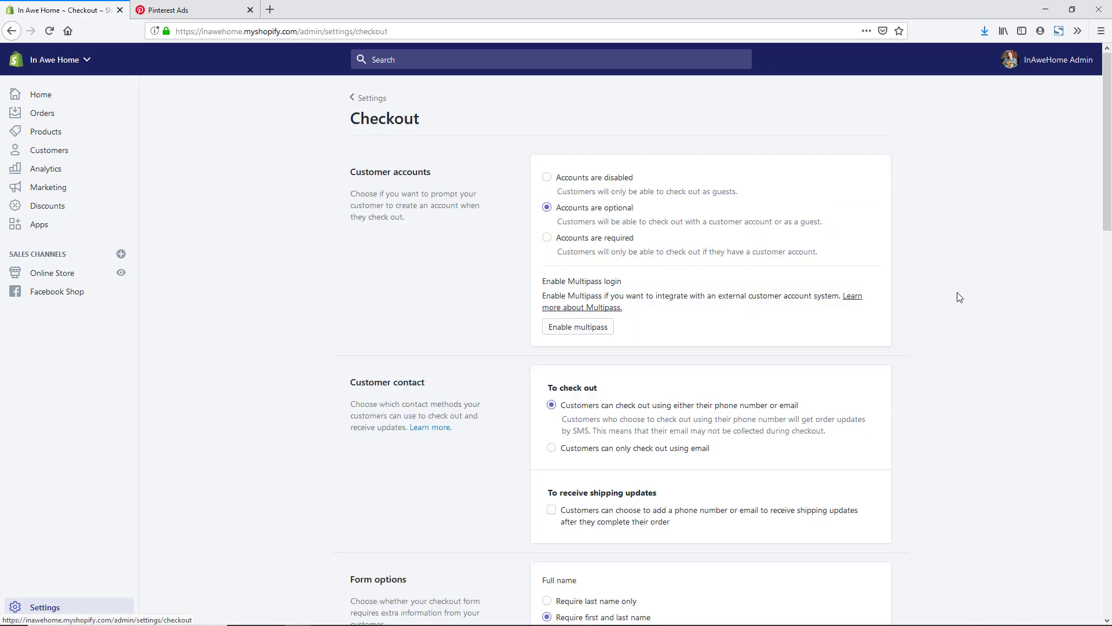
{"action": "scroll", "coordinate": [1010, 284], "scroll_direction": "down", "scroll_amount": 8}
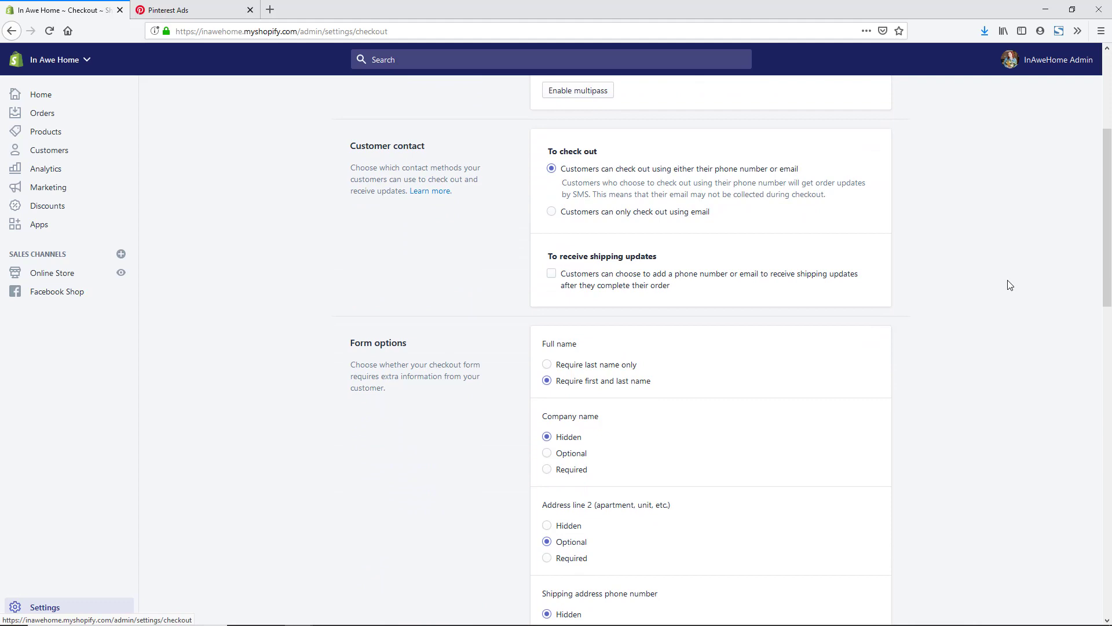
{"action": "scroll", "coordinate": [1009, 285], "scroll_direction": "down", "scroll_amount": 5}
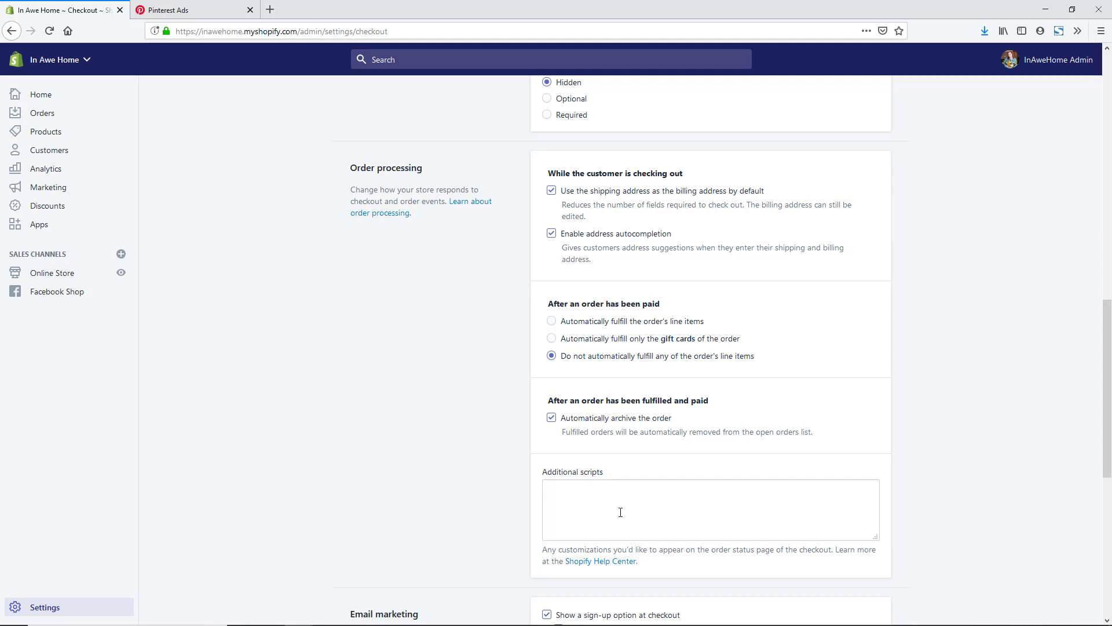
{"action": "left_click", "coordinate": [566, 505]}
{"action": "key", "text": "ctrl+v"}
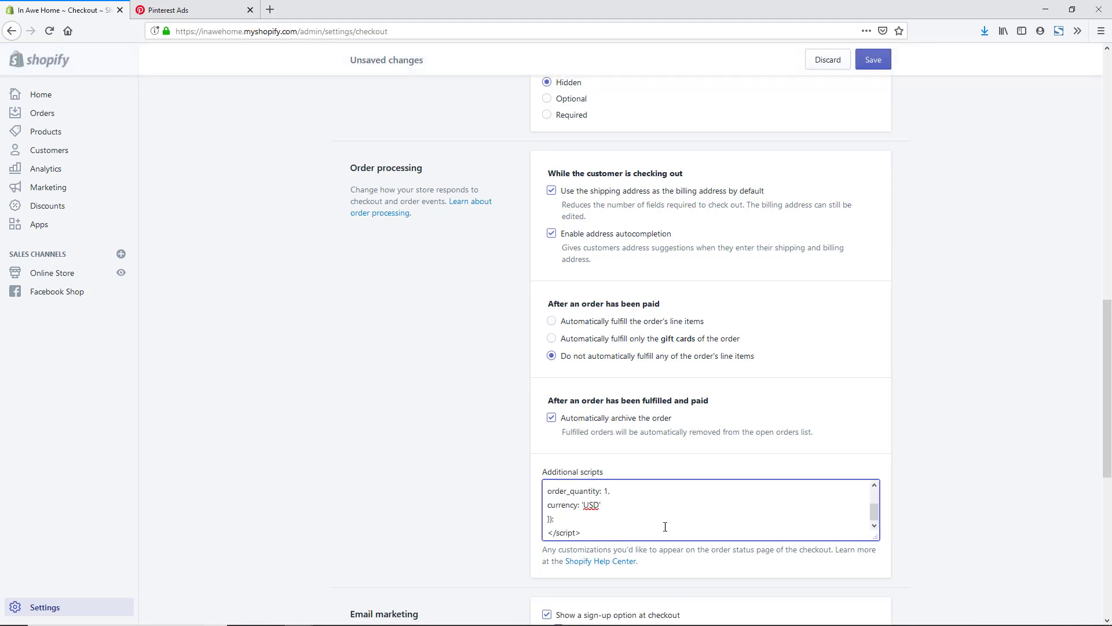
Enlarge the Additional scripts box and select the placeholder value 100
{"action": "left_click_drag", "start_coordinate": [876, 537], "coordinate": [875, 600]}
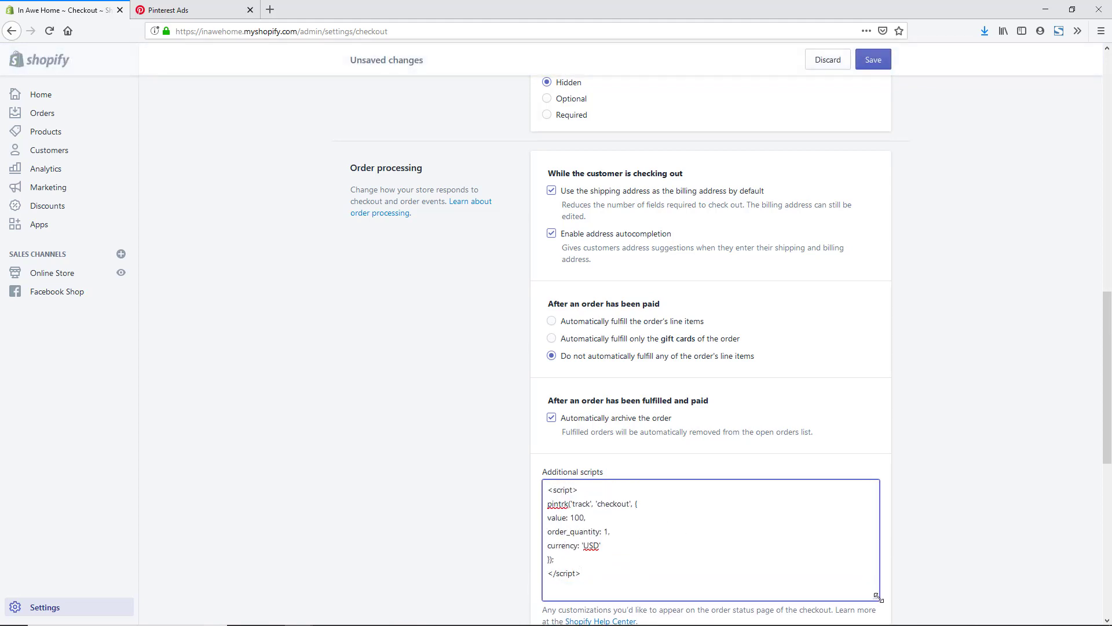
{"action": "scroll", "coordinate": [950, 506], "scroll_direction": "down", "scroll_amount": 1}
{"action": "scroll", "coordinate": [949, 505], "scroll_direction": "down", "scroll_amount": 3}
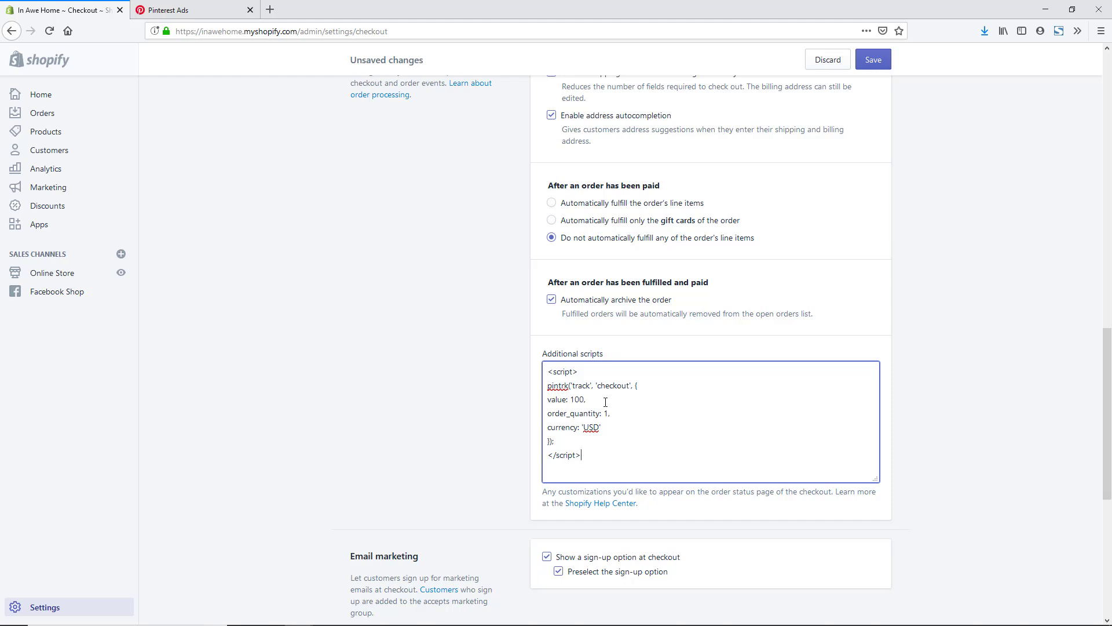
{"action": "left_click_drag", "start_coordinate": [570, 400], "coordinate": [585, 400]}
Replace 100 with {{ total_price | money_without_currency }} in the script, then save checkout settings
{"action": "key", "text": "BackSpace"}
{"action": "type", "text": "{"}
{"action": "key", "text": "Left"}
{"action": "key", "text": "Left"}
{"action": "type", "text": "{{ total_price | money_without_currency"}
{"action": "left_click", "coordinate": [879, 63]}
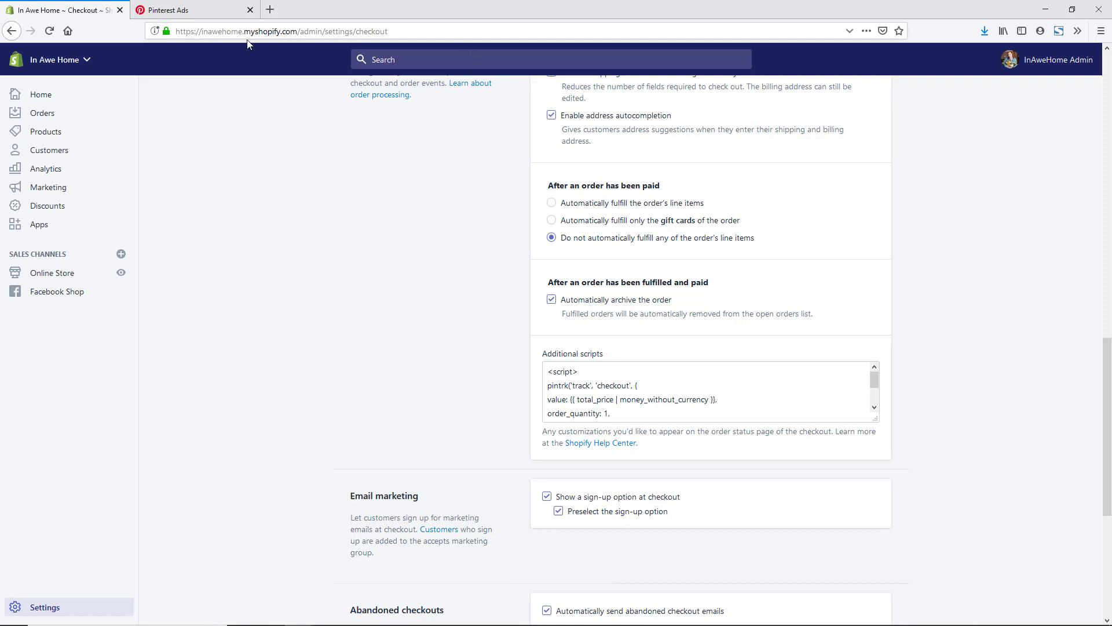
In Pinterest, deselect the Checkout code and scroll through the event types to section 3
{"action": "left_click", "coordinate": [202, 12]}
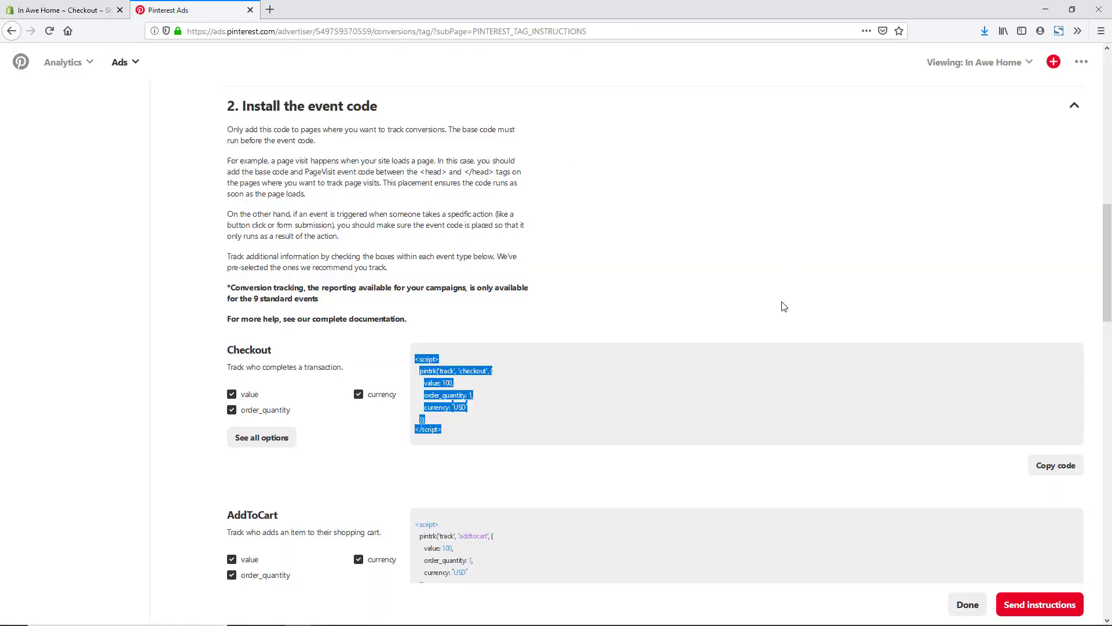
{"action": "left_click", "coordinate": [180, 406]}
{"action": "scroll", "coordinate": [247, 398], "scroll_direction": "down", "scroll_amount": 10}
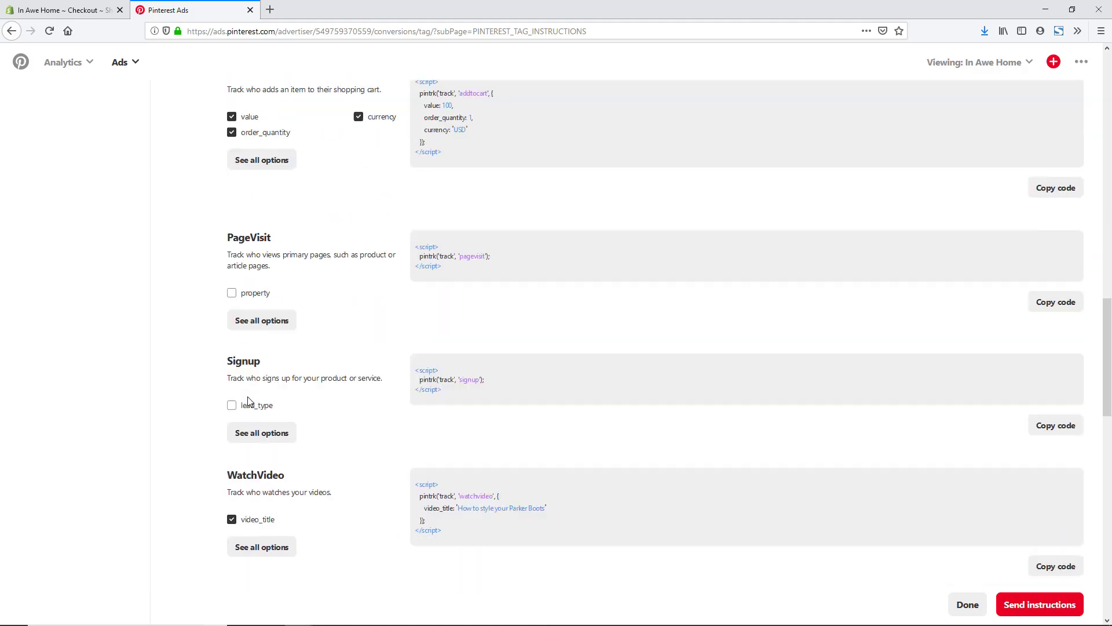
{"action": "scroll", "coordinate": [249, 401], "scroll_direction": "down", "scroll_amount": 9}
{"action": "scroll", "coordinate": [452, 313], "scroll_direction": "up", "scroll_amount": 6}
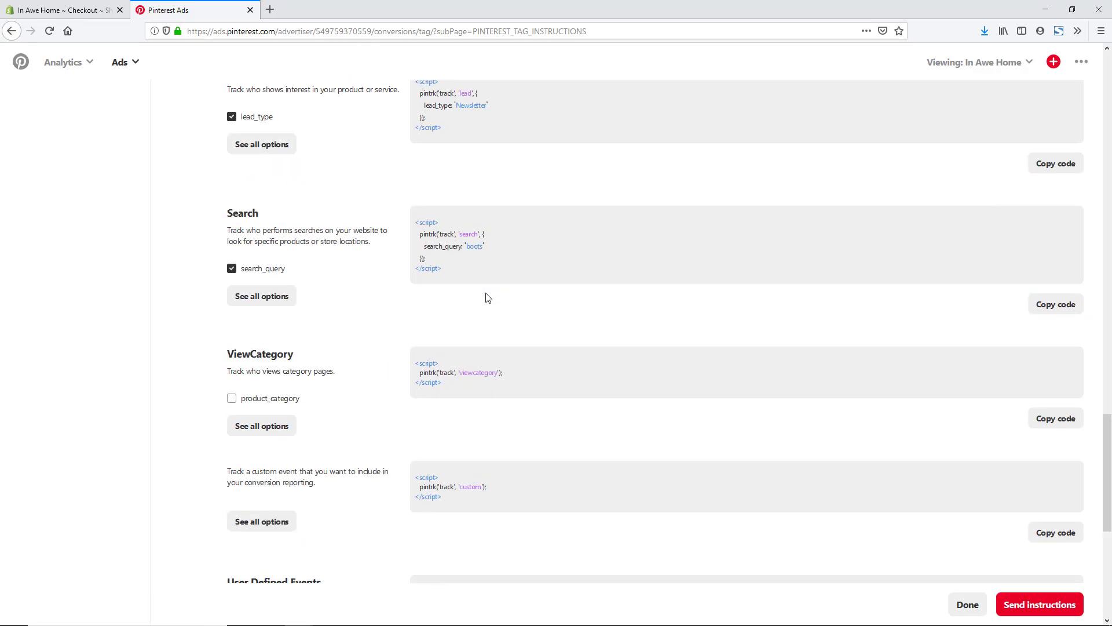
{"action": "scroll", "coordinate": [488, 297], "scroll_direction": "up", "scroll_amount": 3}
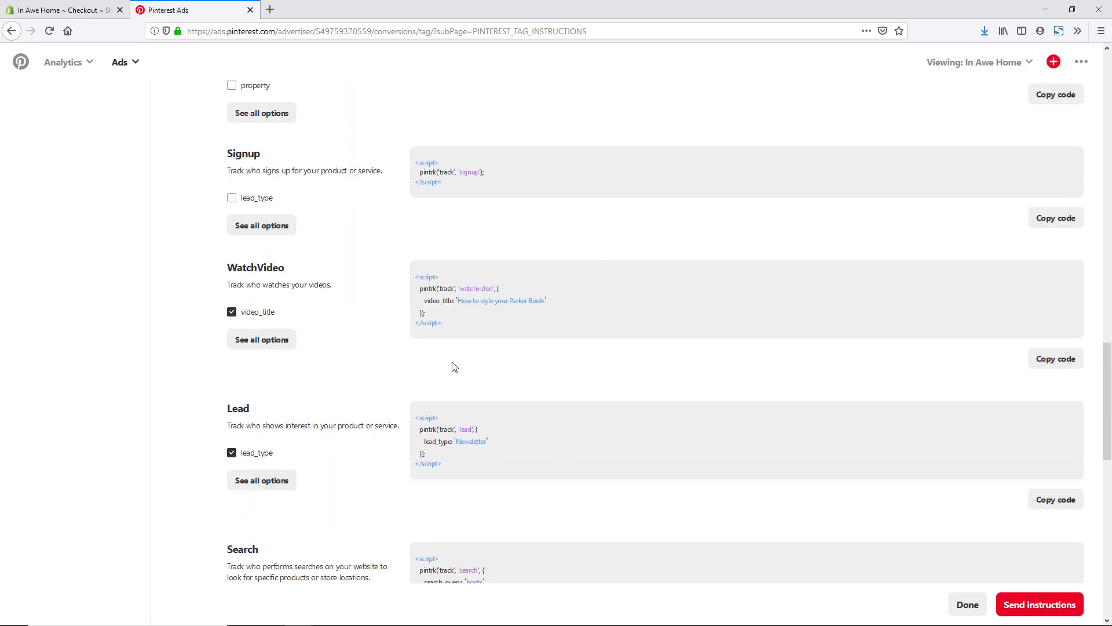
{"action": "scroll", "coordinate": [455, 366], "scroll_direction": "down", "scroll_amount": 10}
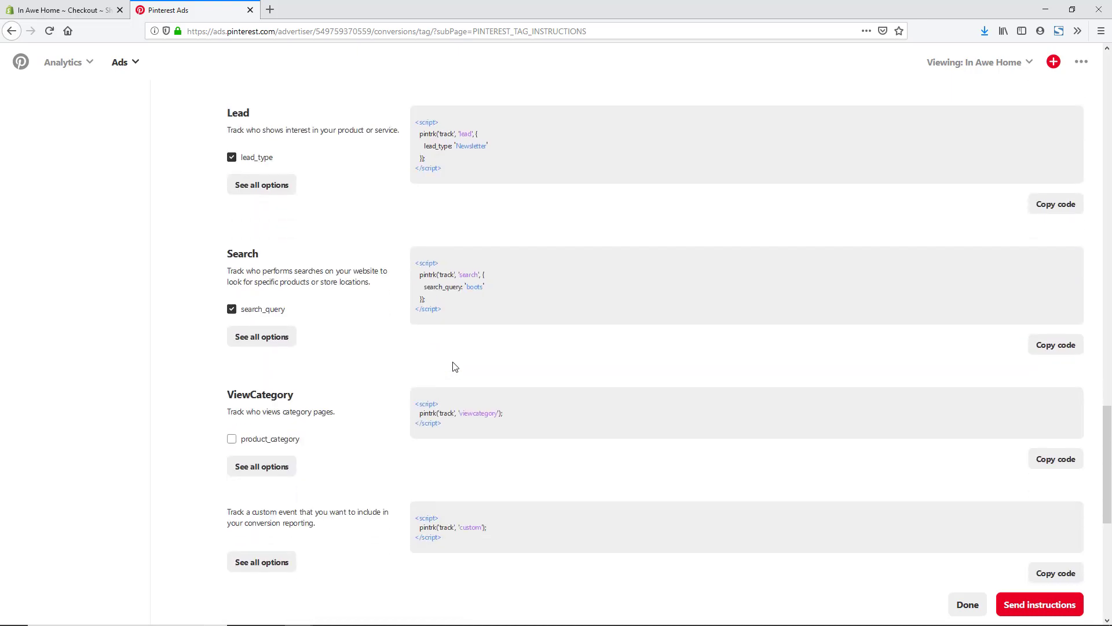
{"action": "scroll", "coordinate": [454, 367], "scroll_direction": "down", "scroll_amount": 2}
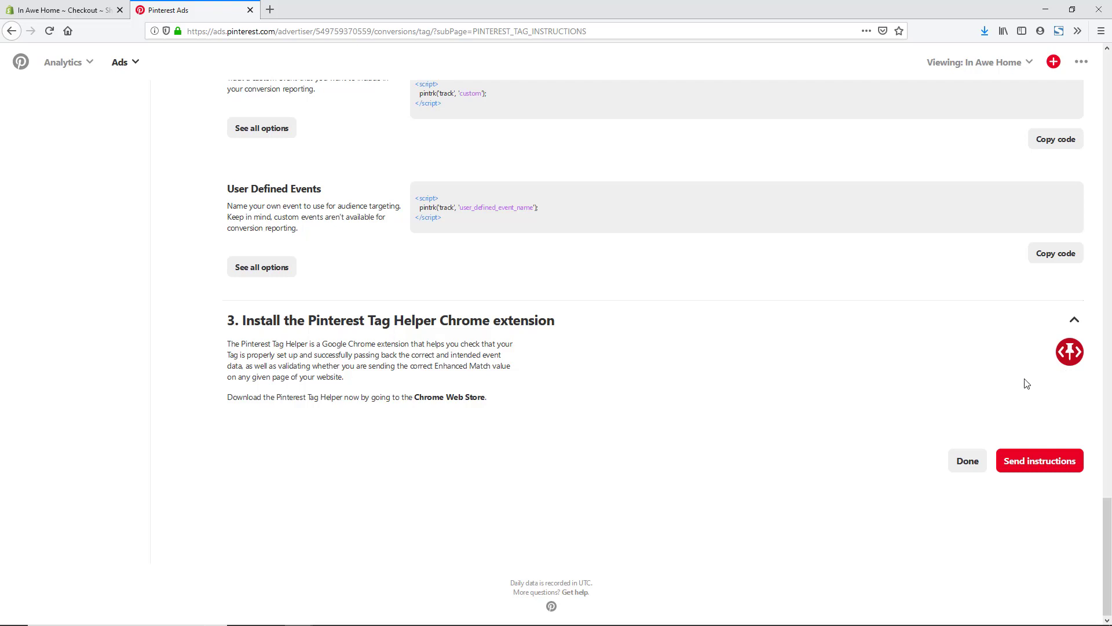
Click Done to close the tag instructions and return to the Conversions dashboard
{"action": "left_click", "coordinate": [969, 467]}
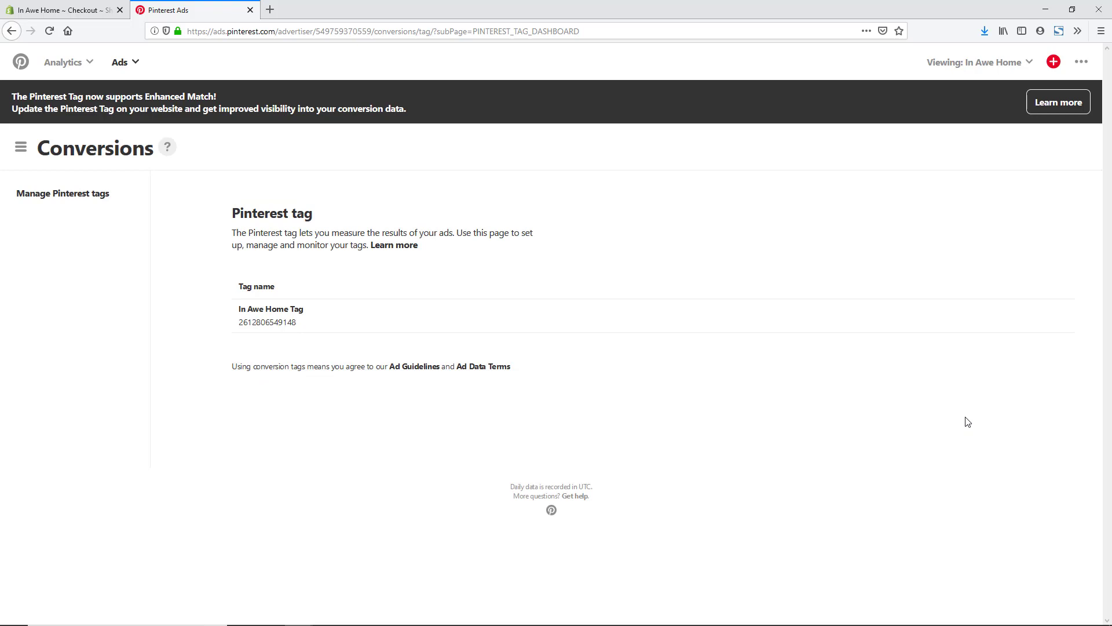